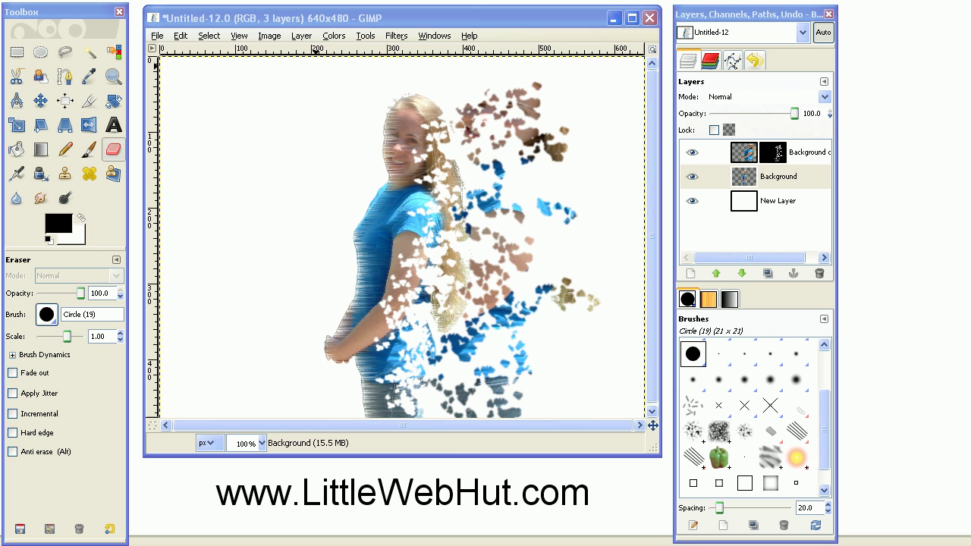
Move the Untitled-12 example window to the bottom right to reveal sample.png.
{"action": "left_click_drag", "start_coordinate": [422, 21], "coordinate": [963, 535]}
Add an alpha channel to the Background layer of sample.png.
{"action": "left_click", "coordinate": [500, 19]}
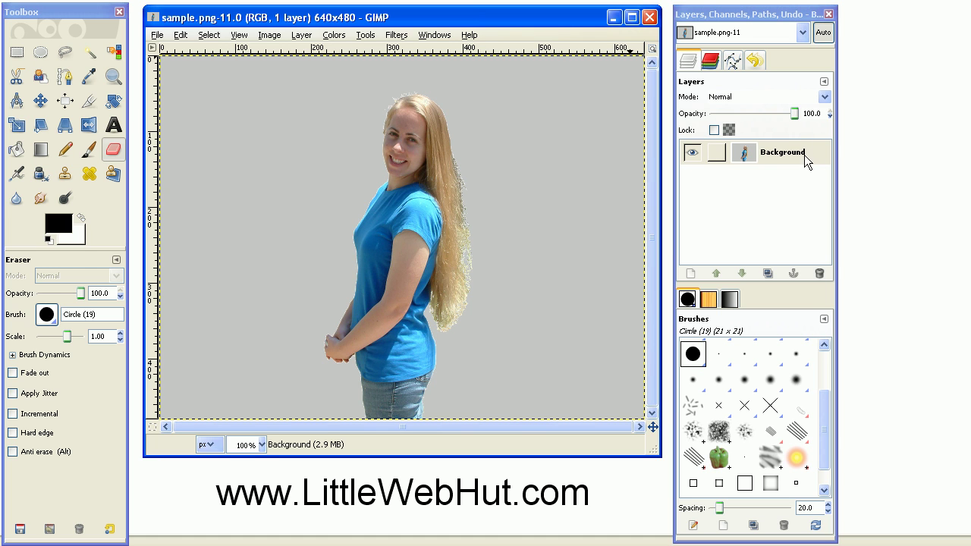
{"action": "right_click", "coordinate": [766, 152]}
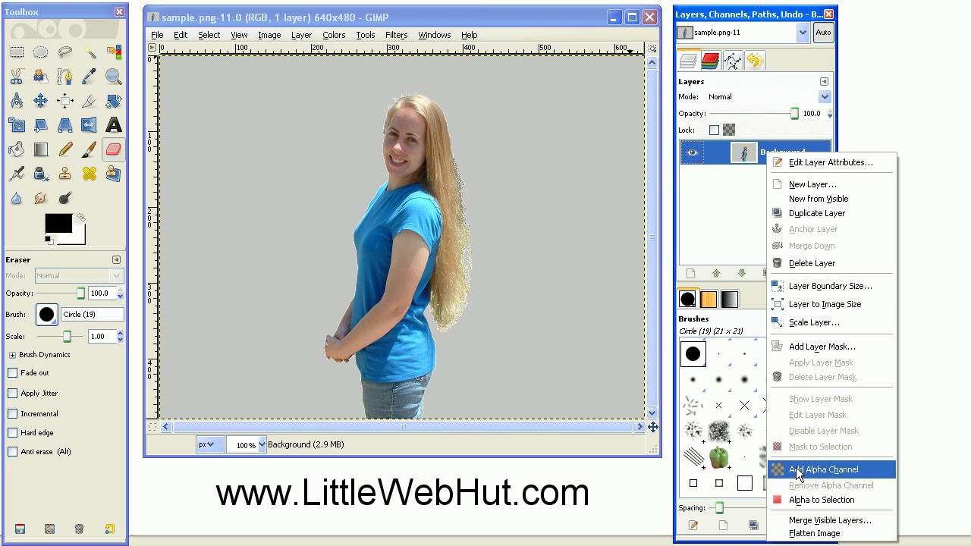
{"action": "left_click", "coordinate": [799, 476]}
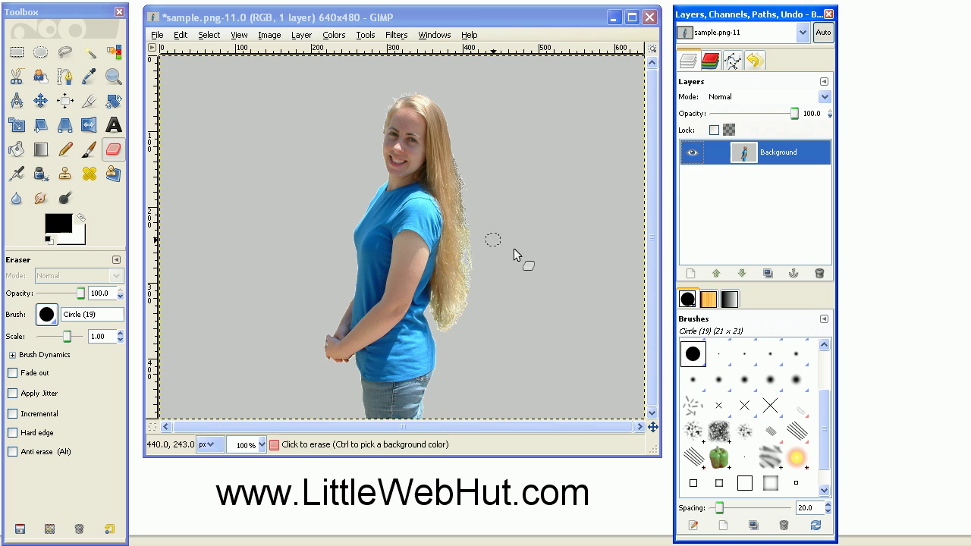
Select the grey backdrop with Select by Color and delete it to transparency.
{"action": "left_click", "coordinate": [113, 52]}
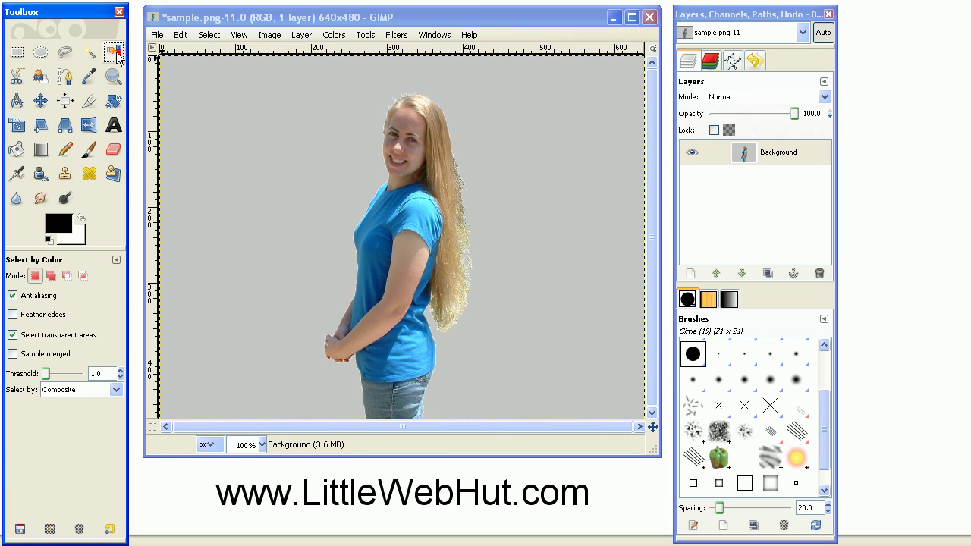
{"action": "left_click", "coordinate": [273, 134]}
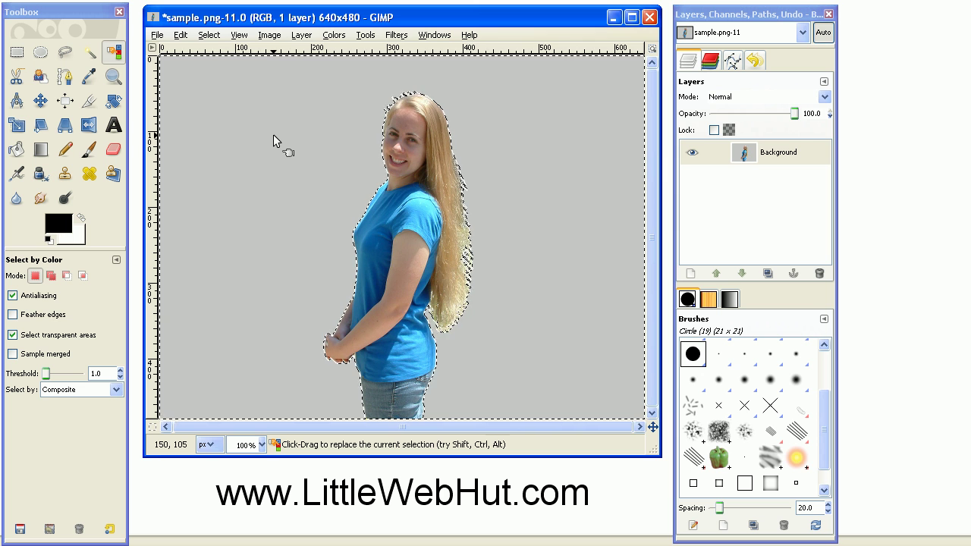
{"action": "key", "text": "Delete"}
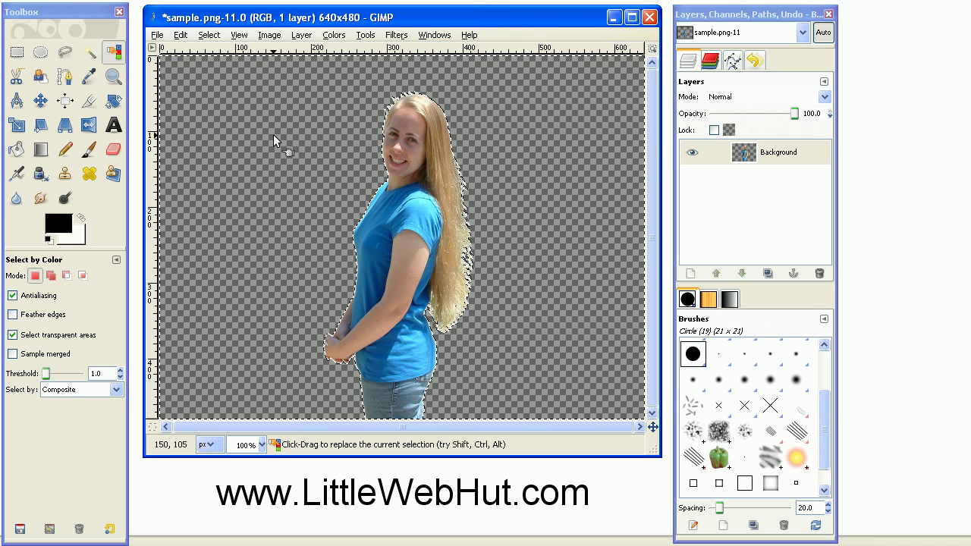
{"action": "left_click", "coordinate": [210, 35]}
Clear the selection and add a white-filled New Layer lowered beneath the woman's layer.
{"action": "left_click", "coordinate": [225, 72]}
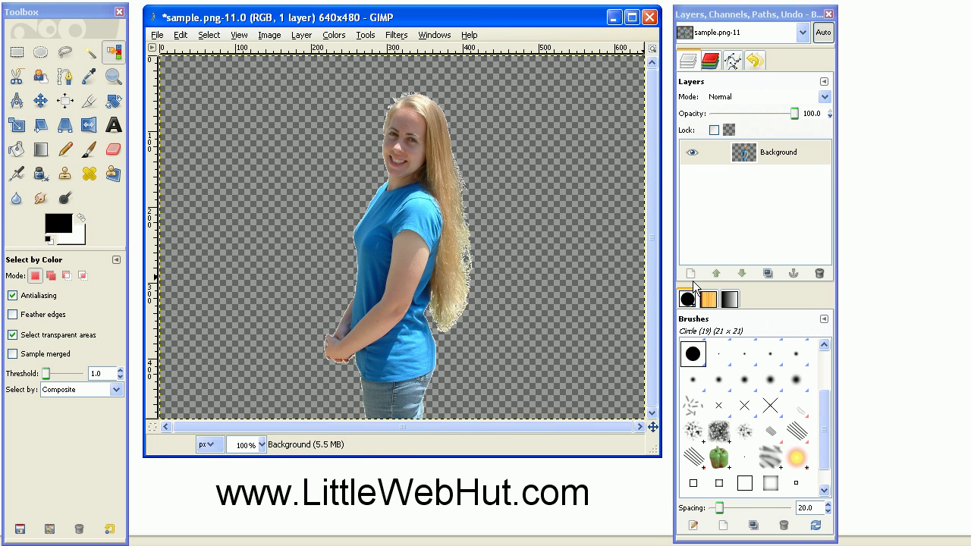
{"action": "left_click", "coordinate": [690, 273]}
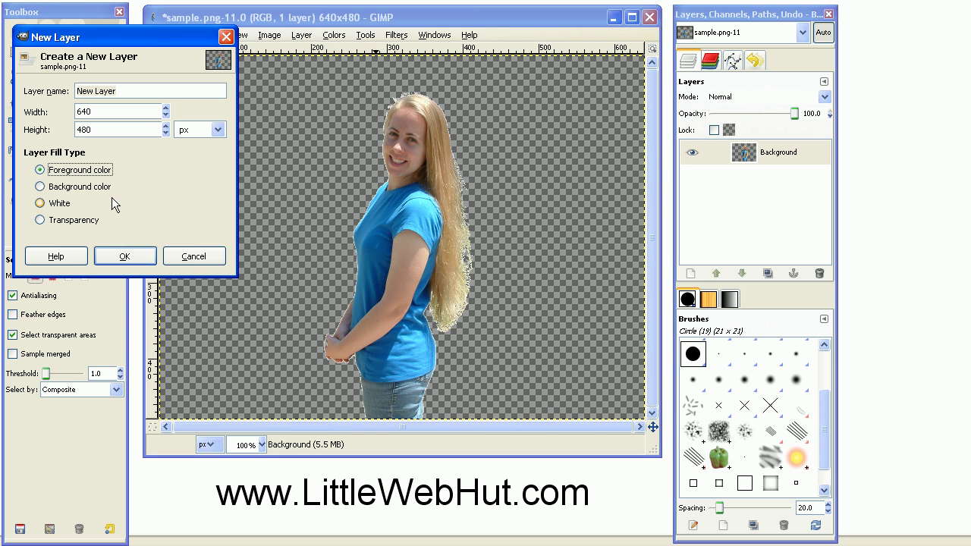
{"action": "left_click", "coordinate": [42, 205]}
{"action": "left_click", "coordinate": [128, 255]}
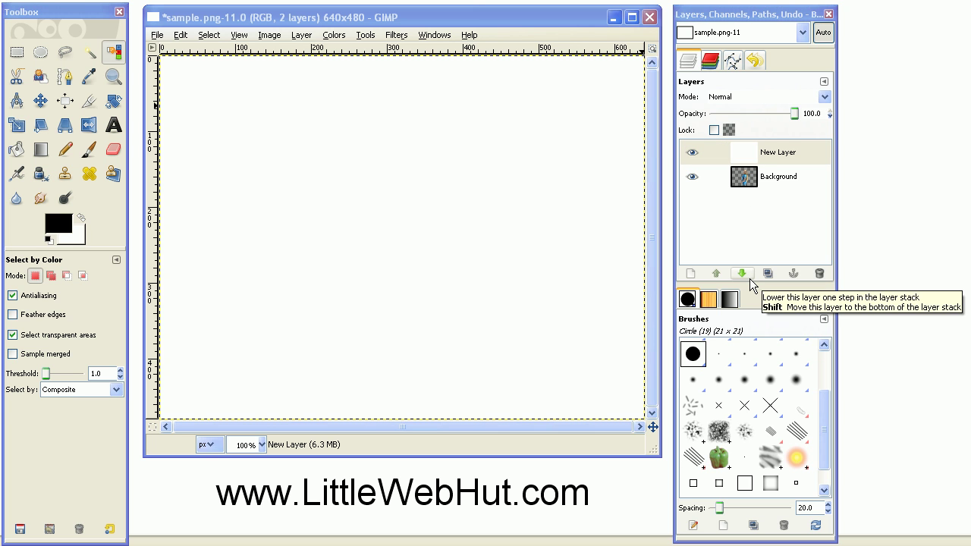
{"action": "left_click", "coordinate": [749, 278]}
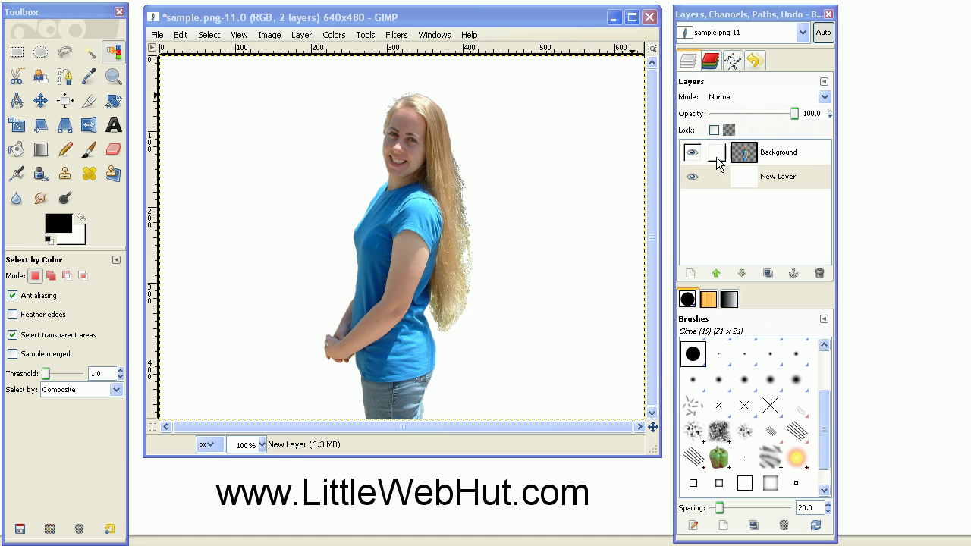
Duplicate the Background layer and load Background copy's alpha as a selection.
{"action": "left_click", "coordinate": [756, 156]}
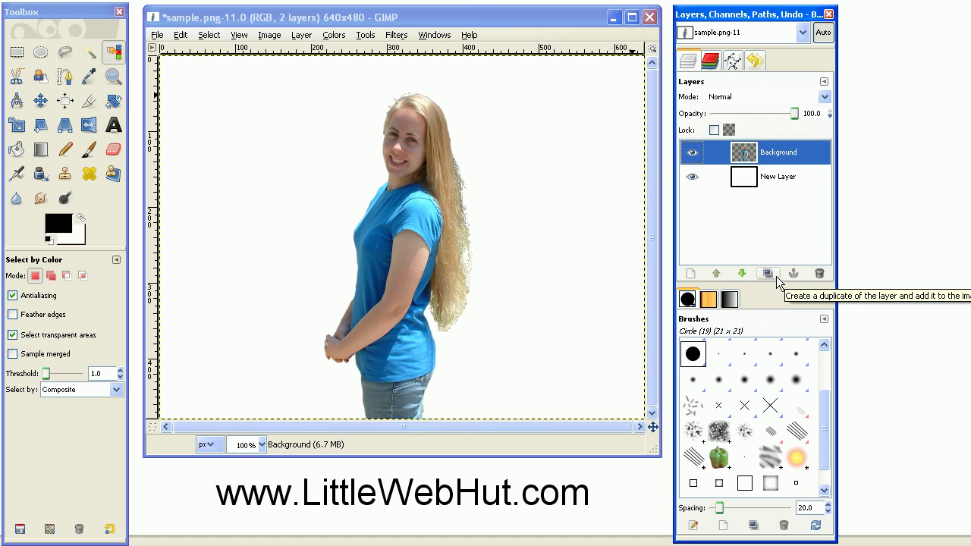
{"action": "left_click", "coordinate": [774, 274]}
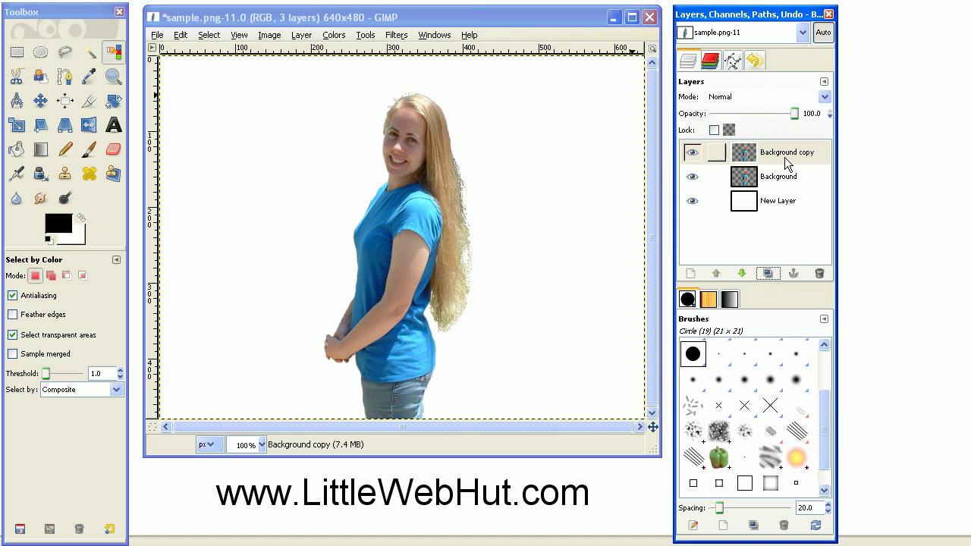
{"action": "left_click", "coordinate": [783, 156]}
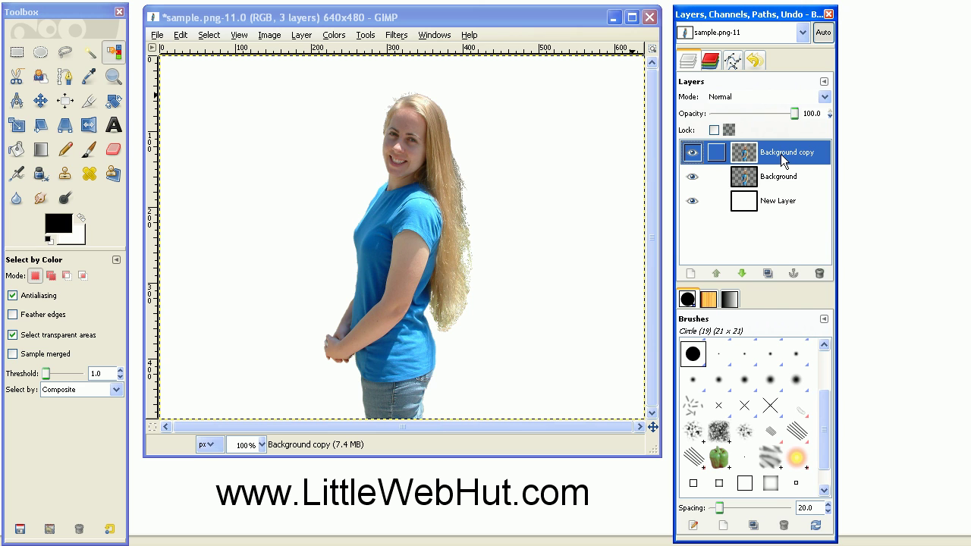
{"action": "right_click", "coordinate": [777, 155]}
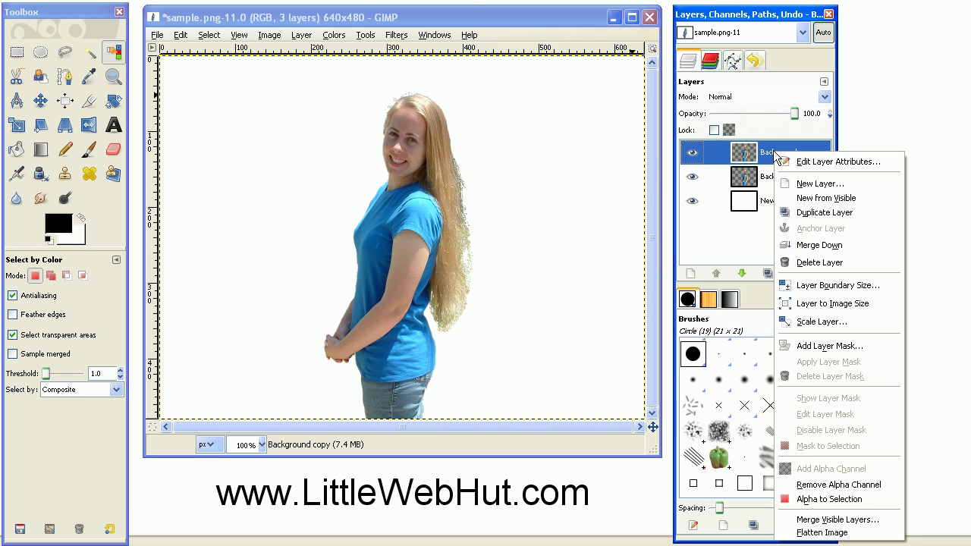
{"action": "left_click", "coordinate": [838, 497]}
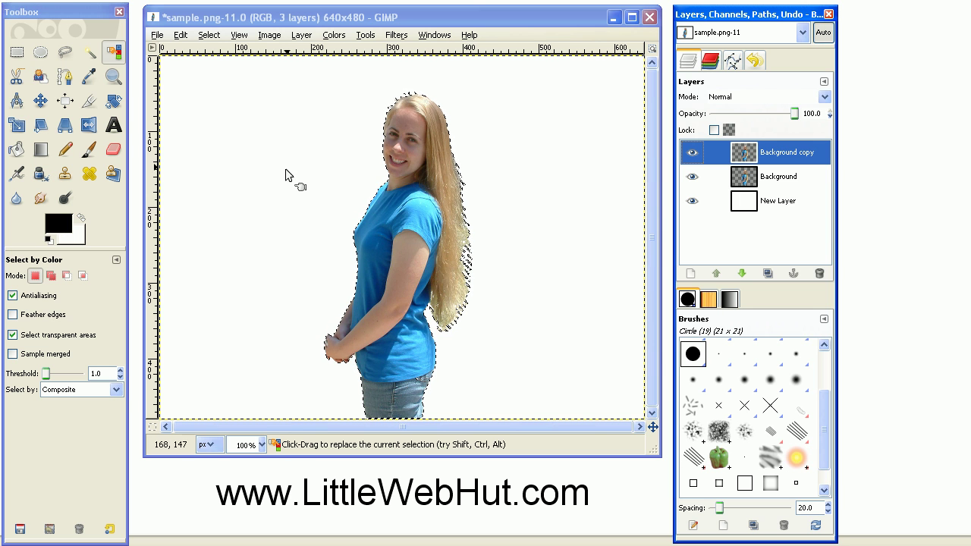
Scale Background copy larger toward the right and top, then anchor it.
{"action": "left_click", "coordinate": [17, 127]}
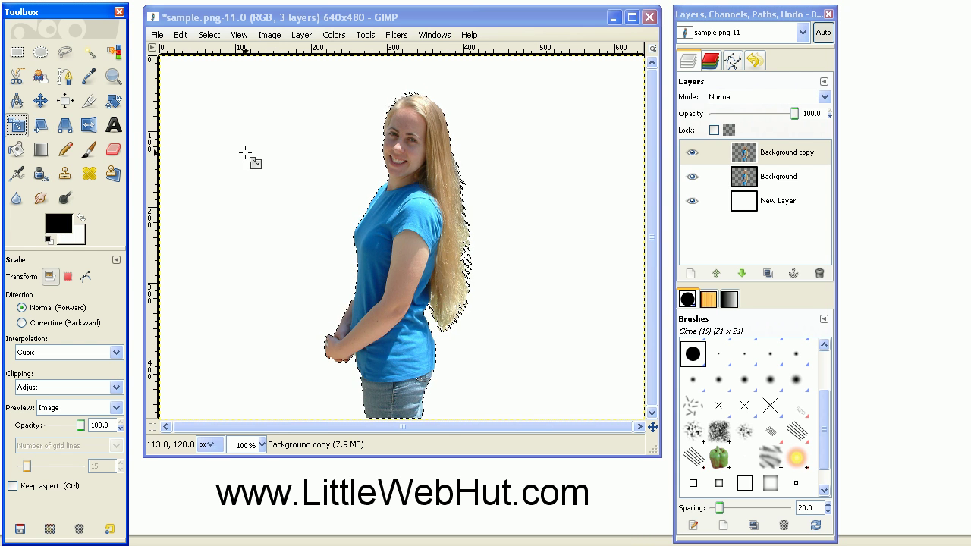
{"action": "left_click", "coordinate": [328, 179]}
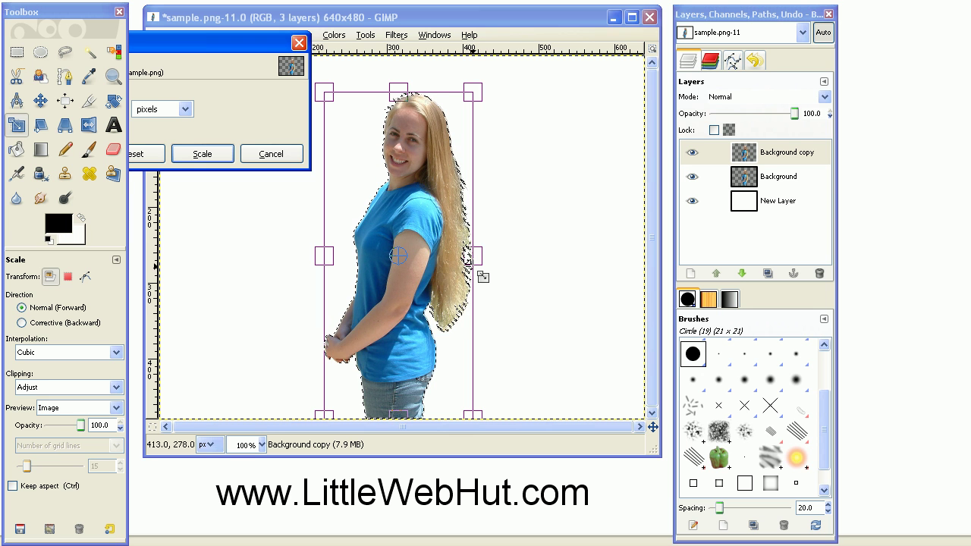
{"action": "left_click_drag", "start_coordinate": [474, 263], "coordinate": [637, 257]}
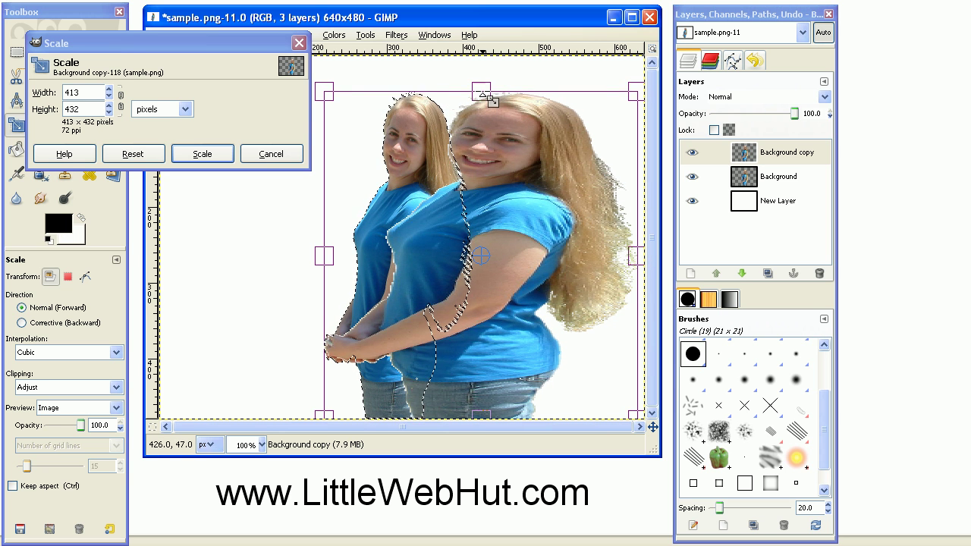
{"action": "left_click_drag", "start_coordinate": [482, 92], "coordinate": [482, 61]}
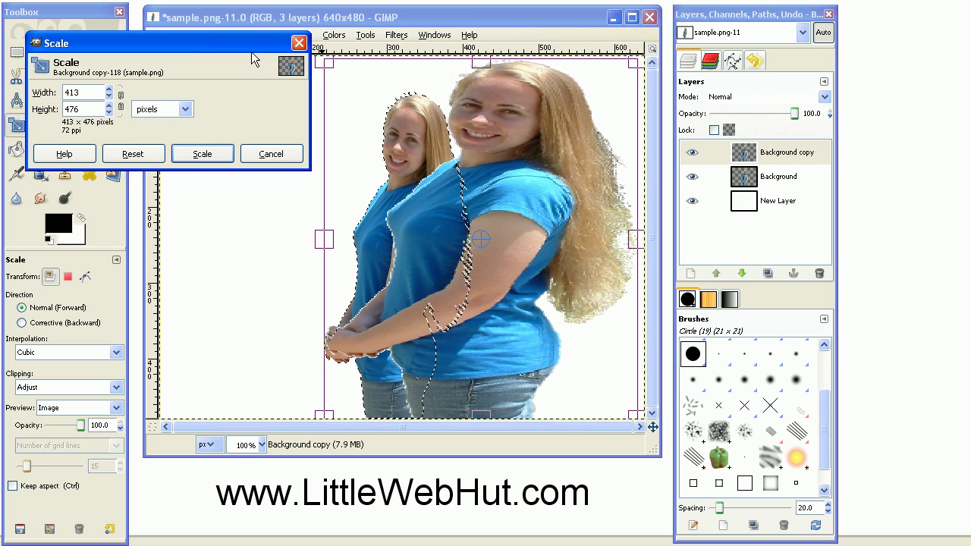
{"action": "left_click", "coordinate": [209, 158]}
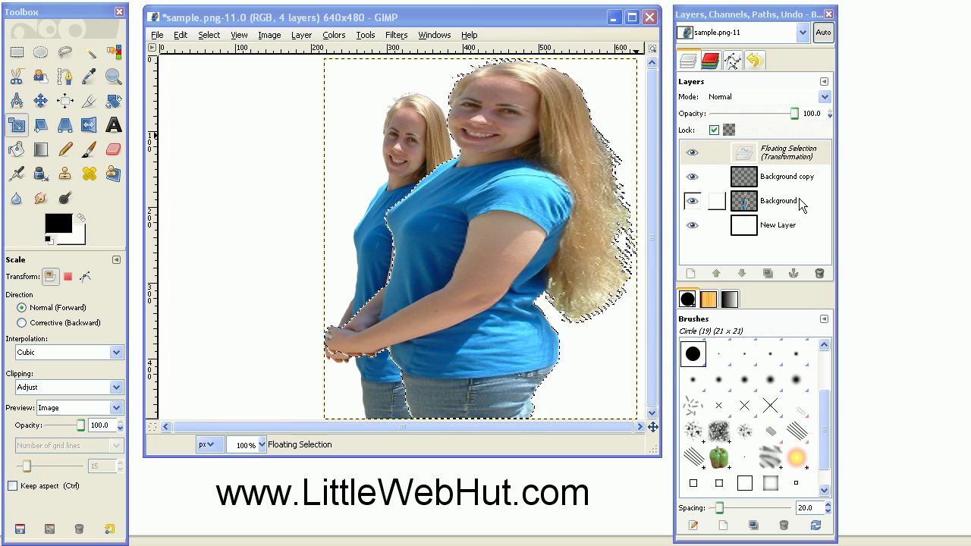
{"action": "left_click", "coordinate": [794, 276]}
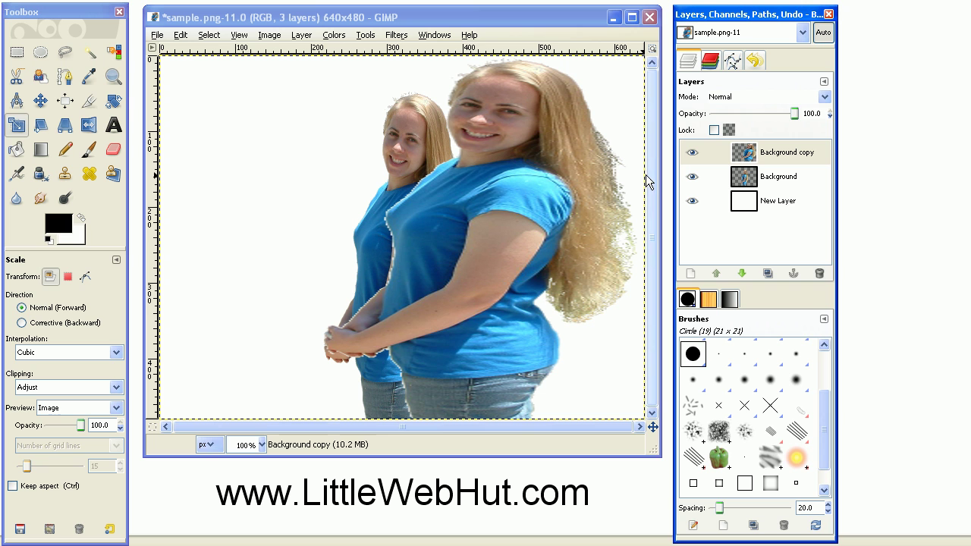
Add a Black (full transparency) layer mask to Background copy.
{"action": "left_click", "coordinate": [792, 157]}
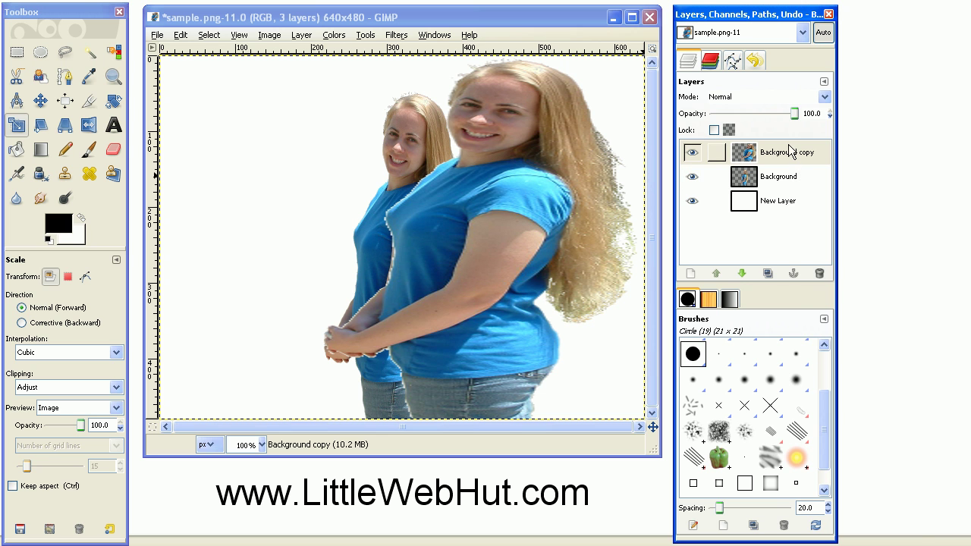
{"action": "right_click", "coordinate": [786, 156]}
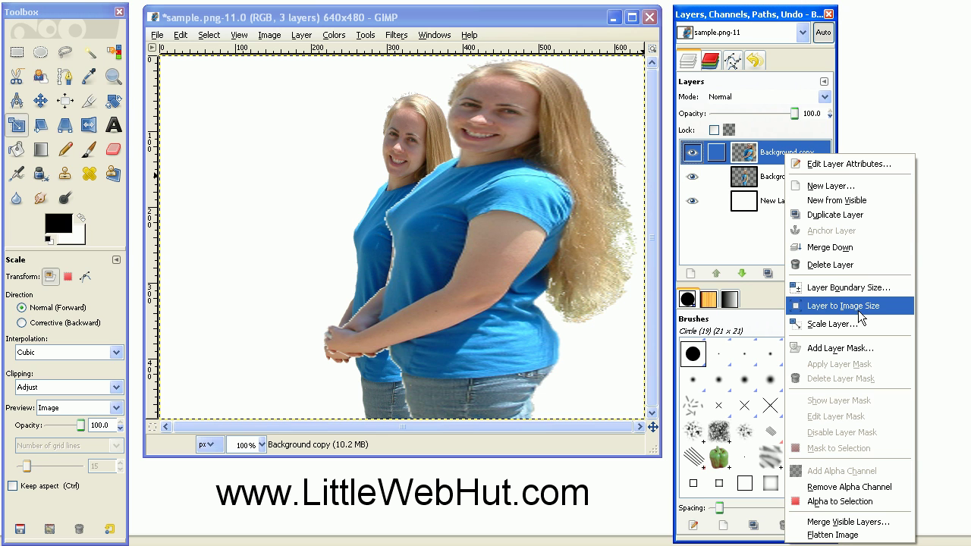
{"action": "left_click", "coordinate": [839, 348]}
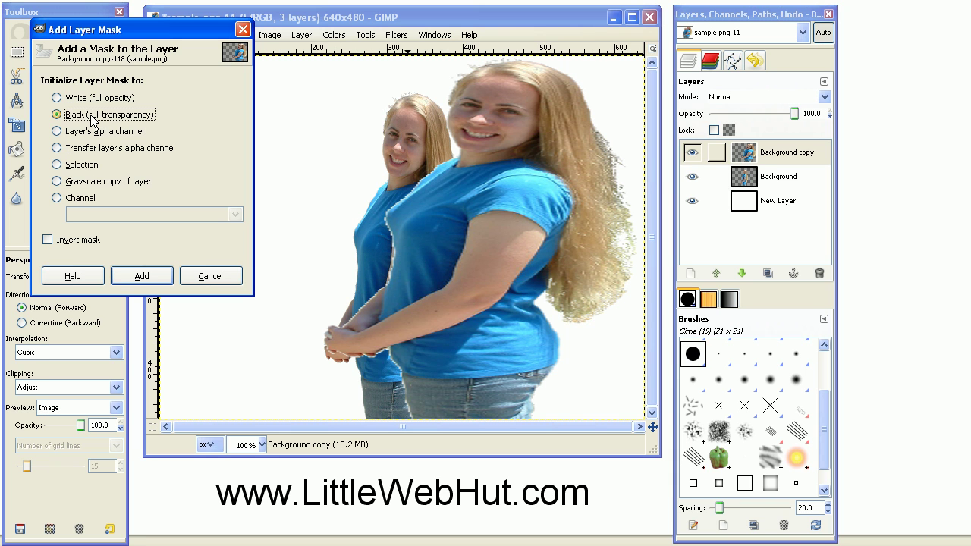
{"action": "left_click", "coordinate": [142, 276]}
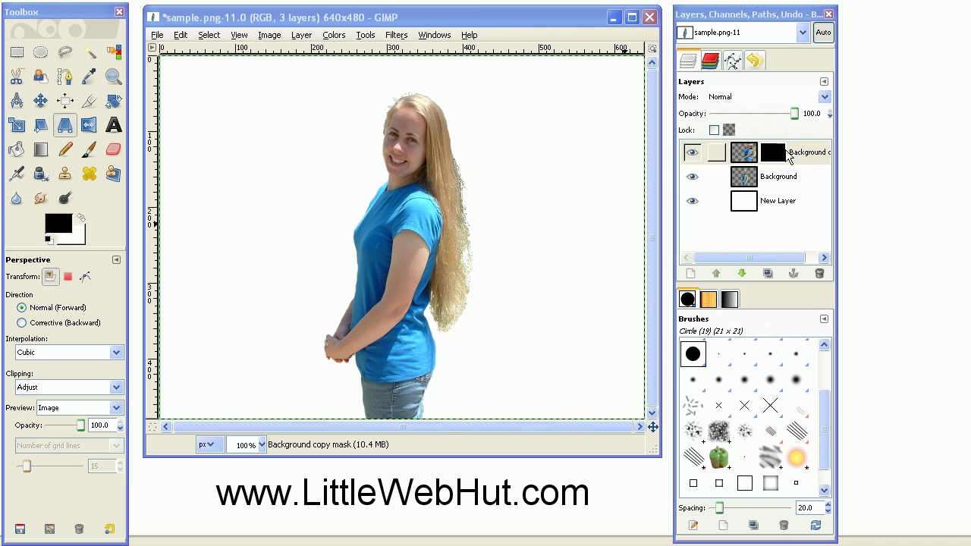
Activate the Background layer and set the Eraser to the Vine brush.
{"action": "left_click", "coordinate": [779, 177]}
{"action": "left_click", "coordinate": [778, 179]}
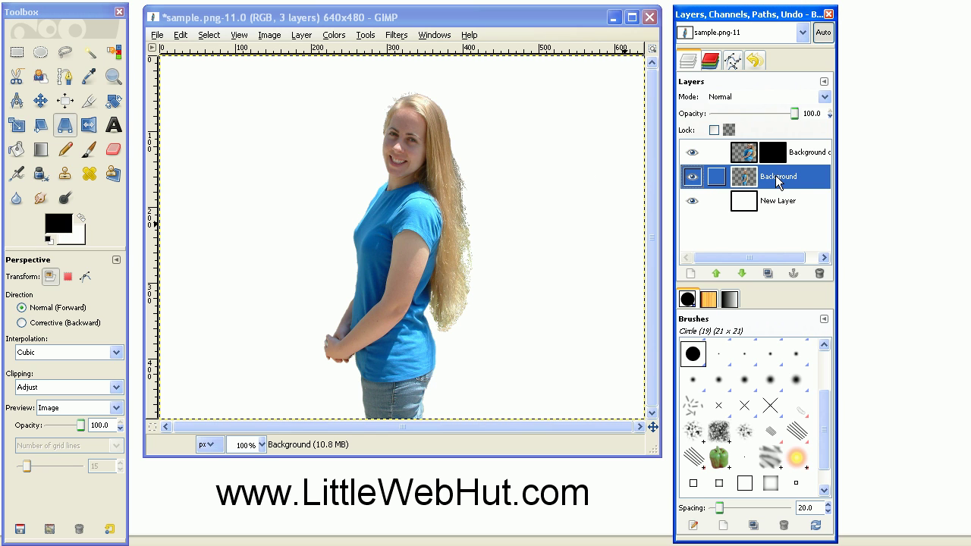
{"action": "left_click", "coordinate": [113, 152]}
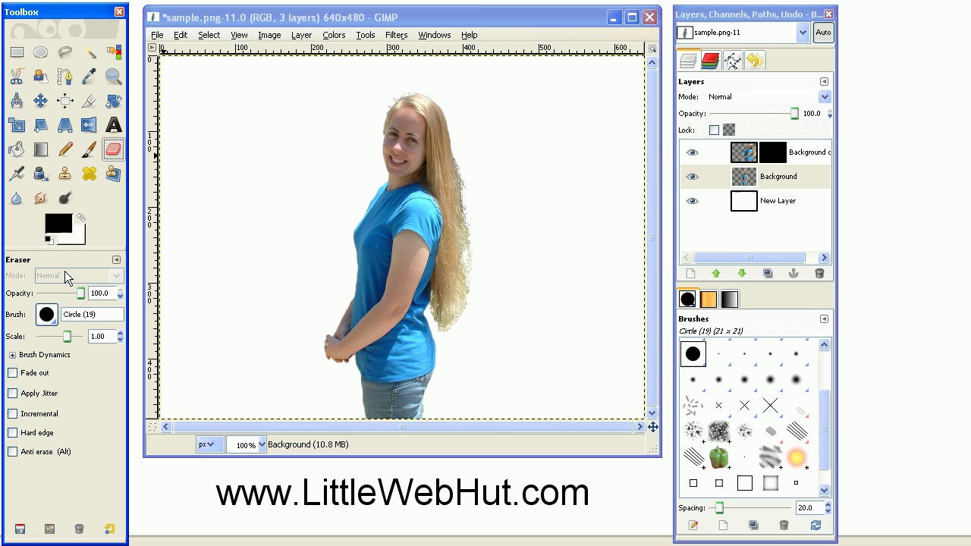
{"action": "left_click", "coordinate": [46, 314]}
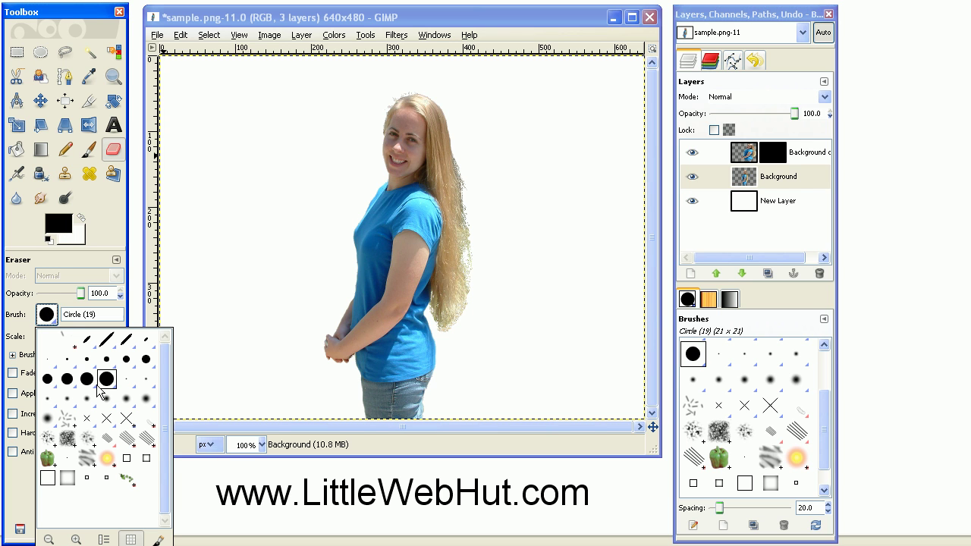
{"action": "left_click", "coordinate": [126, 479]}
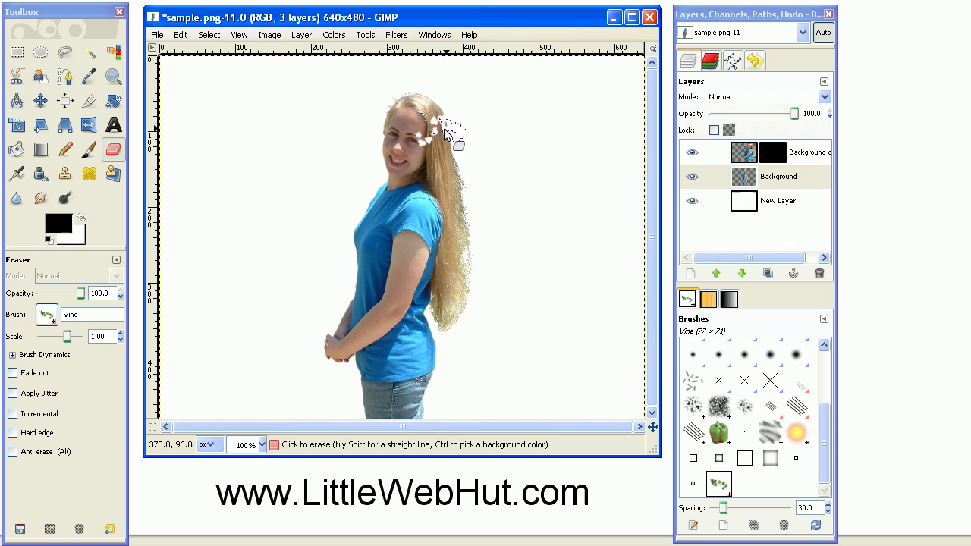
Erase Vine-brush strokes down the woman's hair and back on the Background layer.
{"action": "mouse_move", "coordinate": [442, 129]}
{"action": "left_mouse_down"}
{"action": "mouse_move", "coordinate": [451, 172]}
{"action": "mouse_move", "coordinate": [427, 195]}
{"action": "mouse_move", "coordinate": [451, 187]}
{"action": "mouse_move", "coordinate": [450, 215]}
{"action": "mouse_move", "coordinate": [422, 231]}
{"action": "mouse_move", "coordinate": [415, 252]}
{"action": "mouse_move", "coordinate": [453, 243]}
{"action": "mouse_move", "coordinate": [410, 300]}
{"action": "mouse_move", "coordinate": [405, 326]}
{"action": "mouse_move", "coordinate": [423, 343]}
{"action": "mouse_move", "coordinate": [408, 361]}
{"action": "mouse_move", "coordinate": [422, 375]}
{"action": "mouse_move", "coordinate": [412, 408]}
{"action": "left_mouse_up"}
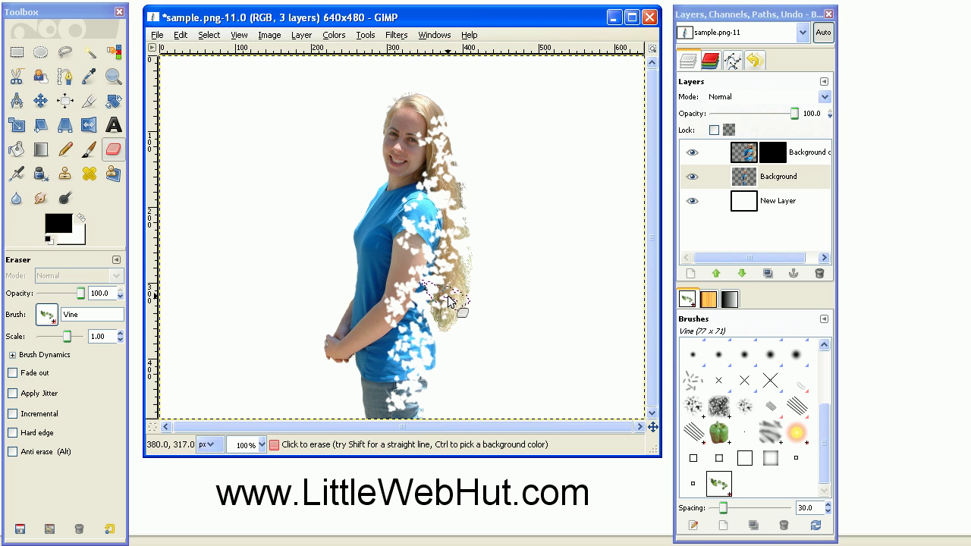
{"action": "left_click_drag", "start_coordinate": [448, 301], "coordinate": [451, 300]}
On the Background copy mask, erase Vine strokes right of her back to reveal drifting fragments.
{"action": "left_click", "coordinate": [773, 154]}
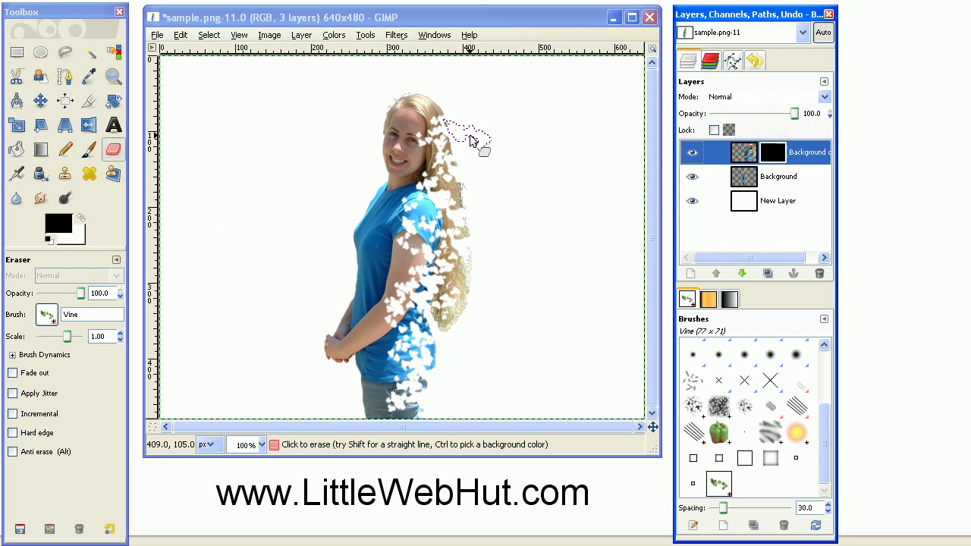
{"action": "left_click_drag", "start_coordinate": [468, 141], "coordinate": [502, 130]}
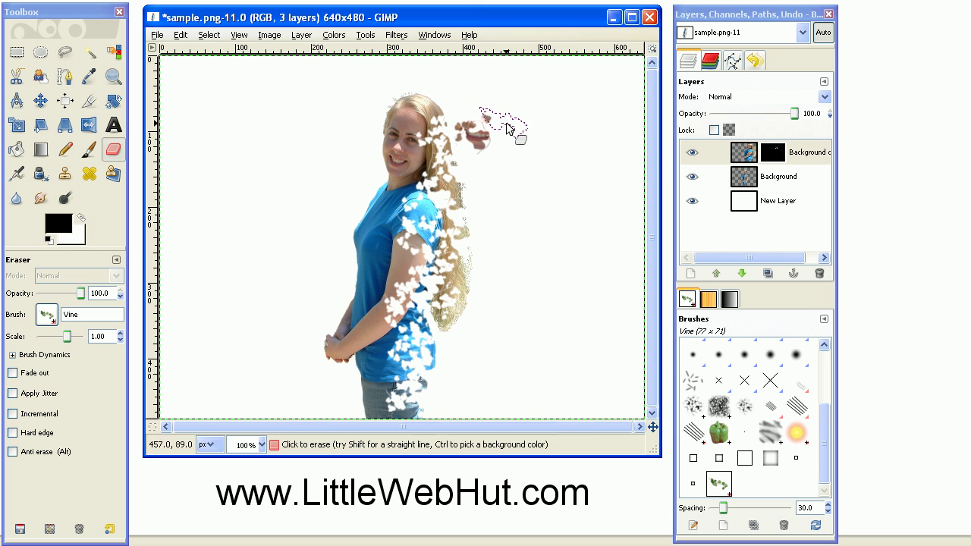
{"action": "mouse_move", "coordinate": [506, 129]}
{"action": "left_mouse_down"}
{"action": "mouse_move", "coordinate": [488, 158]}
{"action": "mouse_move", "coordinate": [548, 131]}
{"action": "mouse_move", "coordinate": [543, 121]}
{"action": "mouse_move", "coordinate": [474, 160]}
{"action": "mouse_move", "coordinate": [528, 160]}
{"action": "mouse_move", "coordinate": [477, 192]}
{"action": "mouse_move", "coordinate": [520, 196]}
{"action": "mouse_move", "coordinate": [486, 232]}
{"action": "mouse_move", "coordinate": [551, 235]}
{"action": "mouse_move", "coordinate": [487, 279]}
{"action": "mouse_move", "coordinate": [550, 308]}
{"action": "mouse_move", "coordinate": [496, 303]}
{"action": "mouse_move", "coordinate": [456, 326]}
{"action": "mouse_move", "coordinate": [507, 333]}
{"action": "mouse_move", "coordinate": [457, 356]}
{"action": "mouse_move", "coordinate": [442, 378]}
{"action": "mouse_move", "coordinate": [452, 404]}
{"action": "mouse_move", "coordinate": [501, 400]}
{"action": "left_mouse_up"}
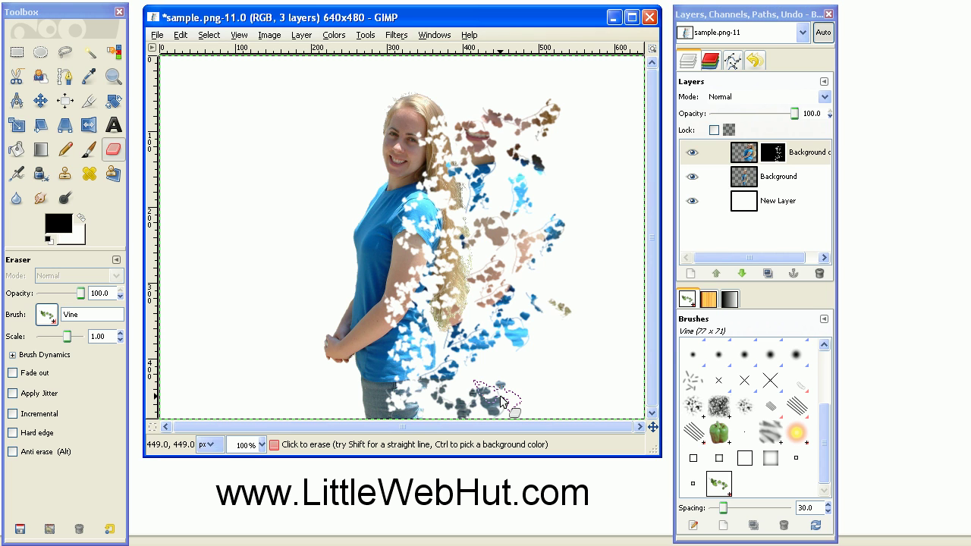
{"action": "key", "text": "m"}
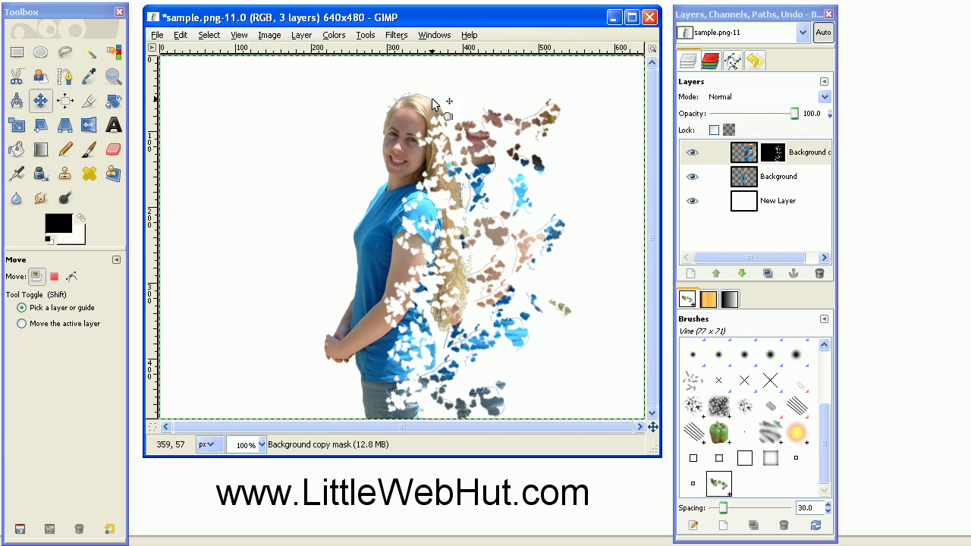
Apply a Threshold of 127–255 to the Background copy layer mask.
{"action": "left_click", "coordinate": [334, 35]}
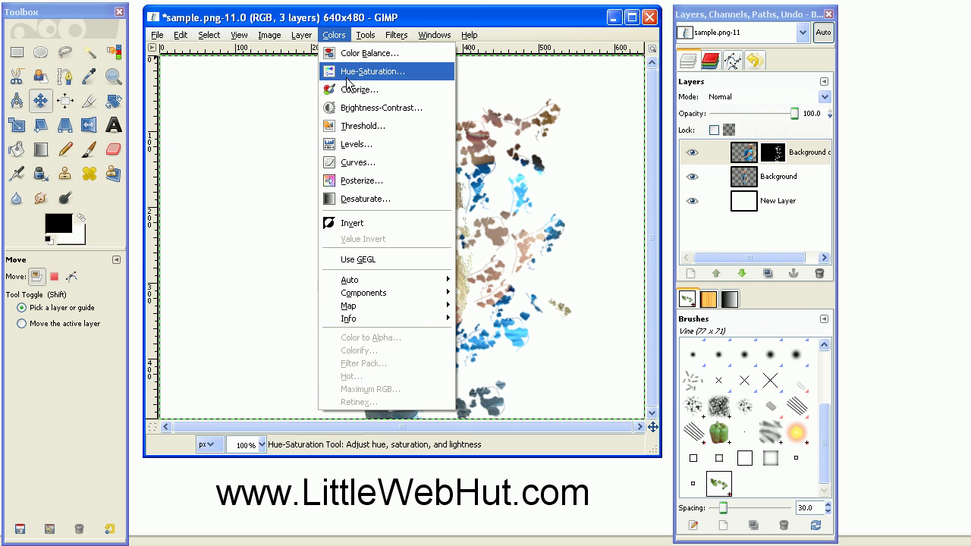
{"action": "left_click", "coordinate": [357, 129]}
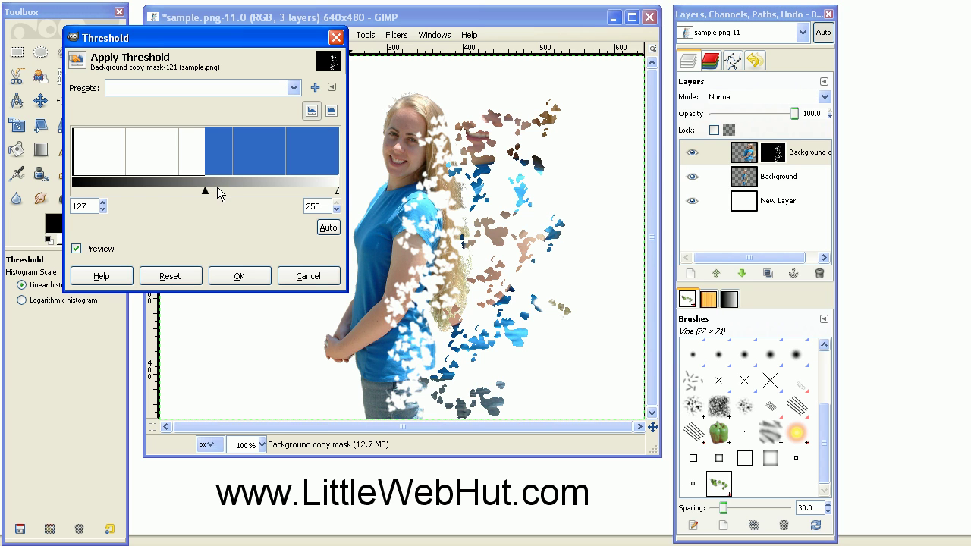
{"action": "left_click", "coordinate": [239, 277]}
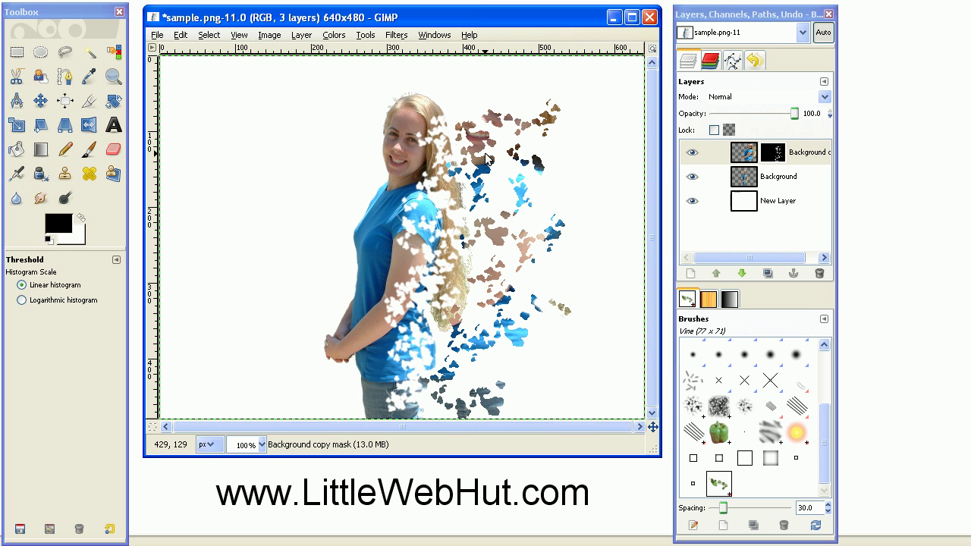
Blur the Background copy mask with a 2.0 px Gaussian Blur, keeping the mask active.
{"action": "left_click", "coordinate": [396, 36]}
{"action": "mouse_move", "coordinate": [450, 124]}
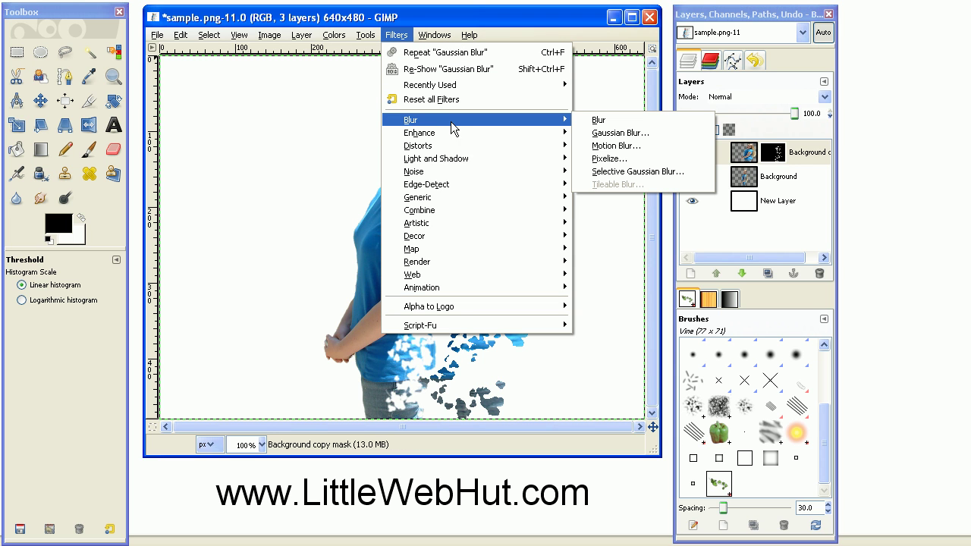
{"action": "left_click", "coordinate": [610, 137]}
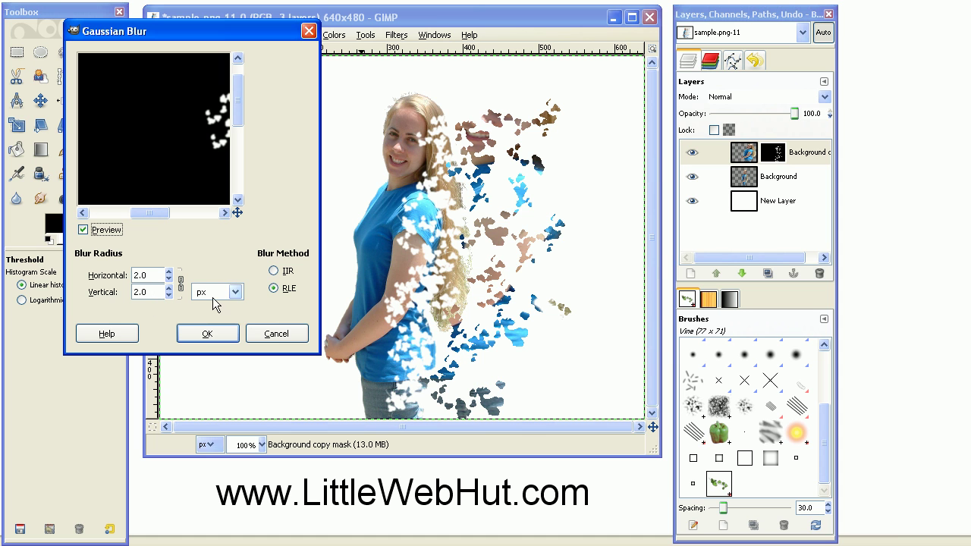
{"action": "left_click", "coordinate": [226, 334]}
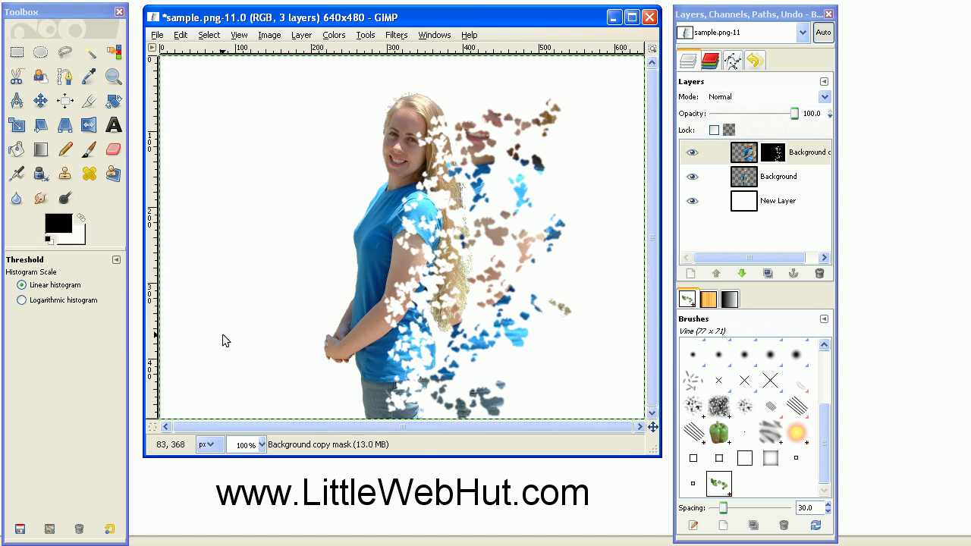
{"action": "left_click", "coordinate": [772, 154]}
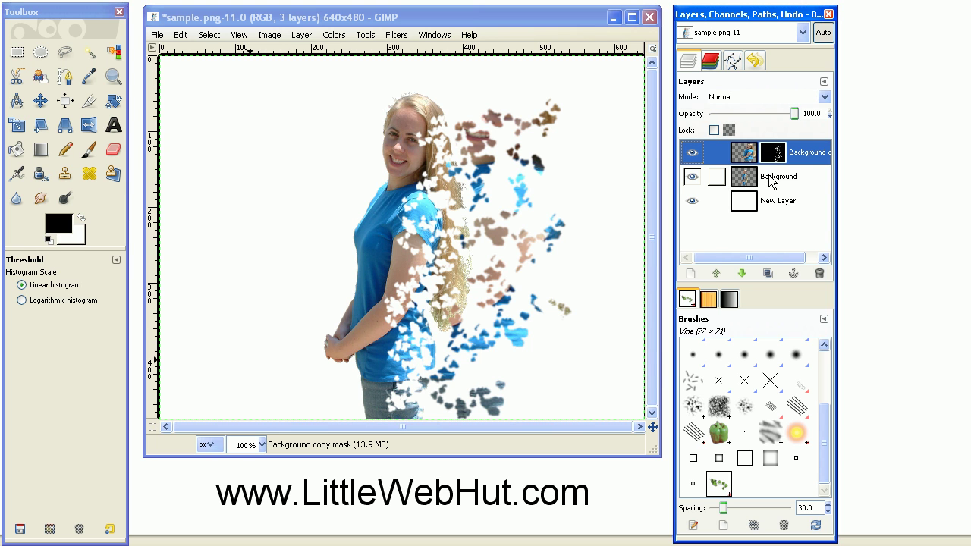
Apply a leftward Wind filter to the Background layer, Leading edge, threshold 3, strength 3.
{"action": "left_click", "coordinate": [771, 181]}
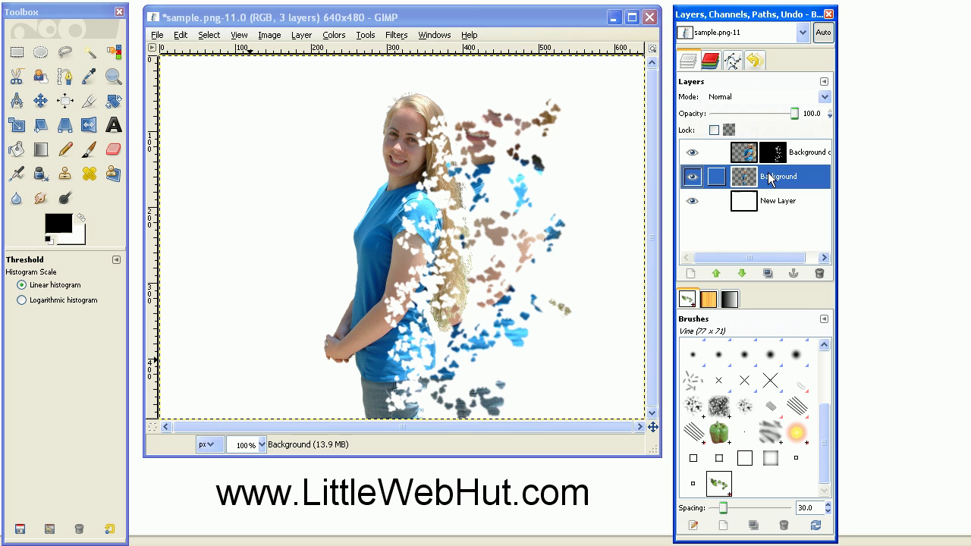
{"action": "left_click", "coordinate": [427, 58]}
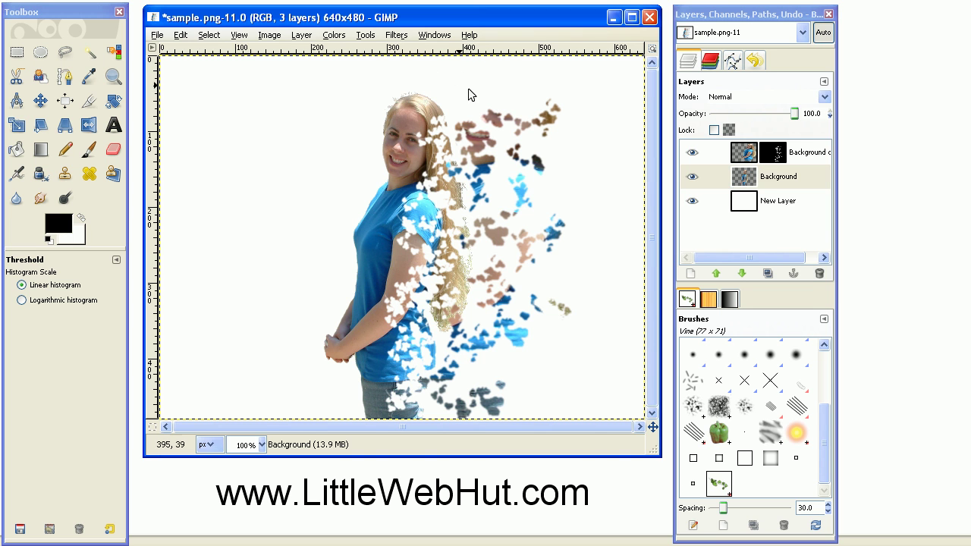
{"action": "left_click", "coordinate": [394, 38]}
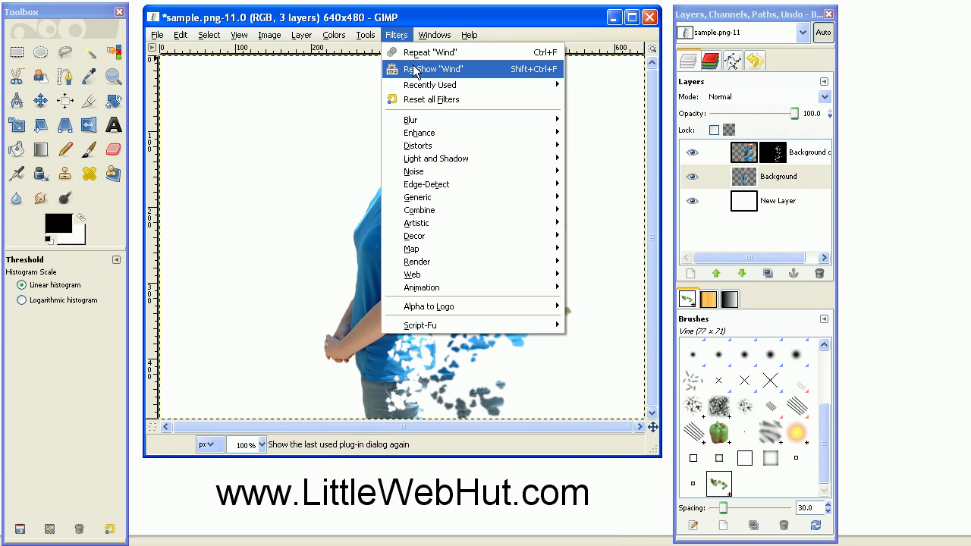
{"action": "mouse_move", "coordinate": [467, 144]}
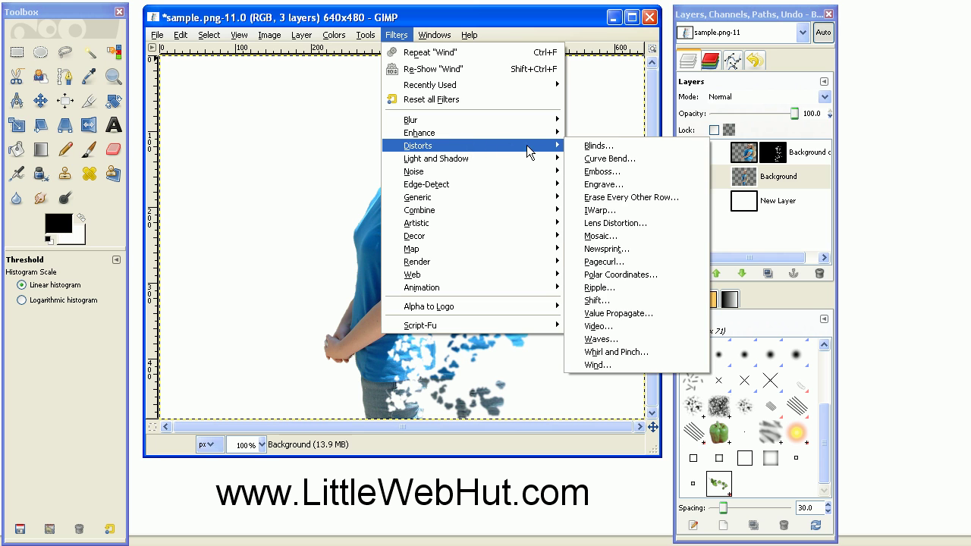
{"action": "left_click", "coordinate": [615, 364]}
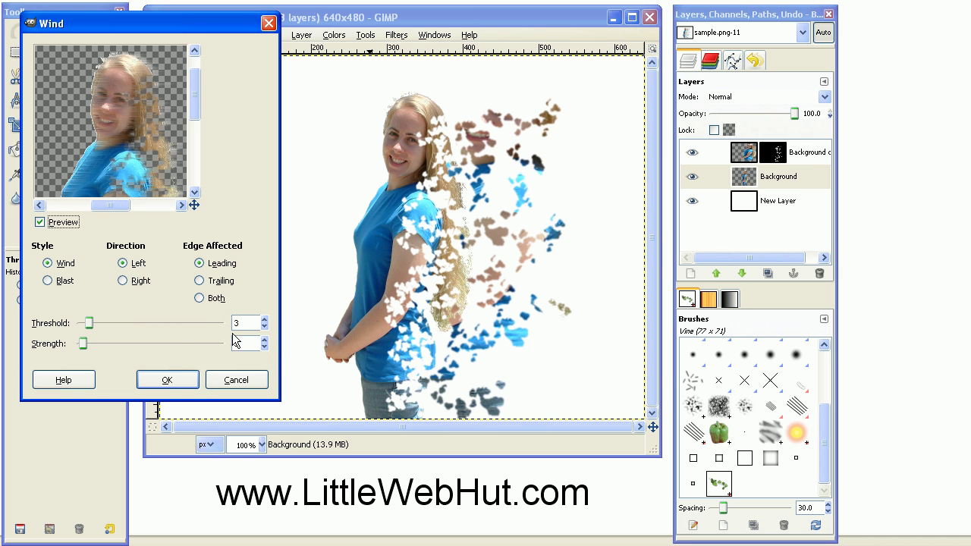
{"action": "left_click", "coordinate": [167, 380]}
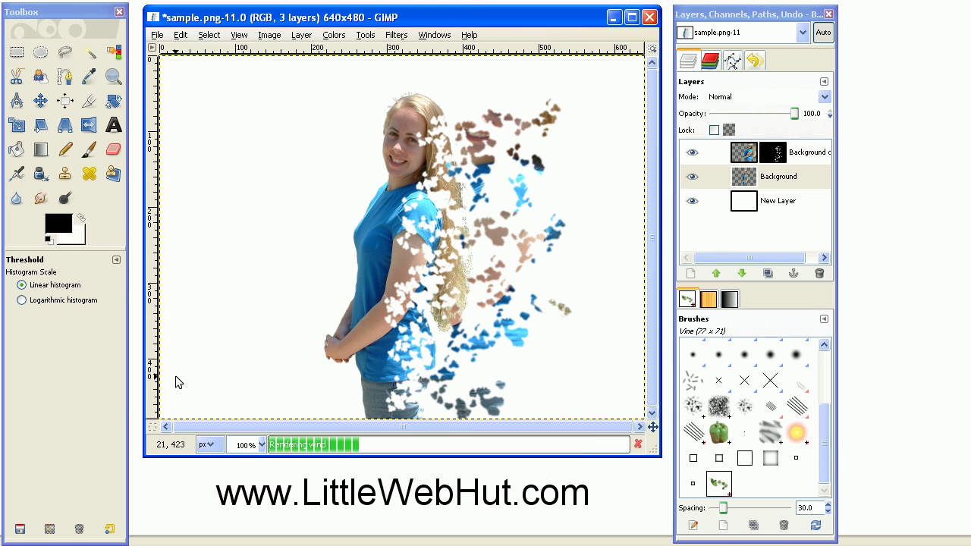